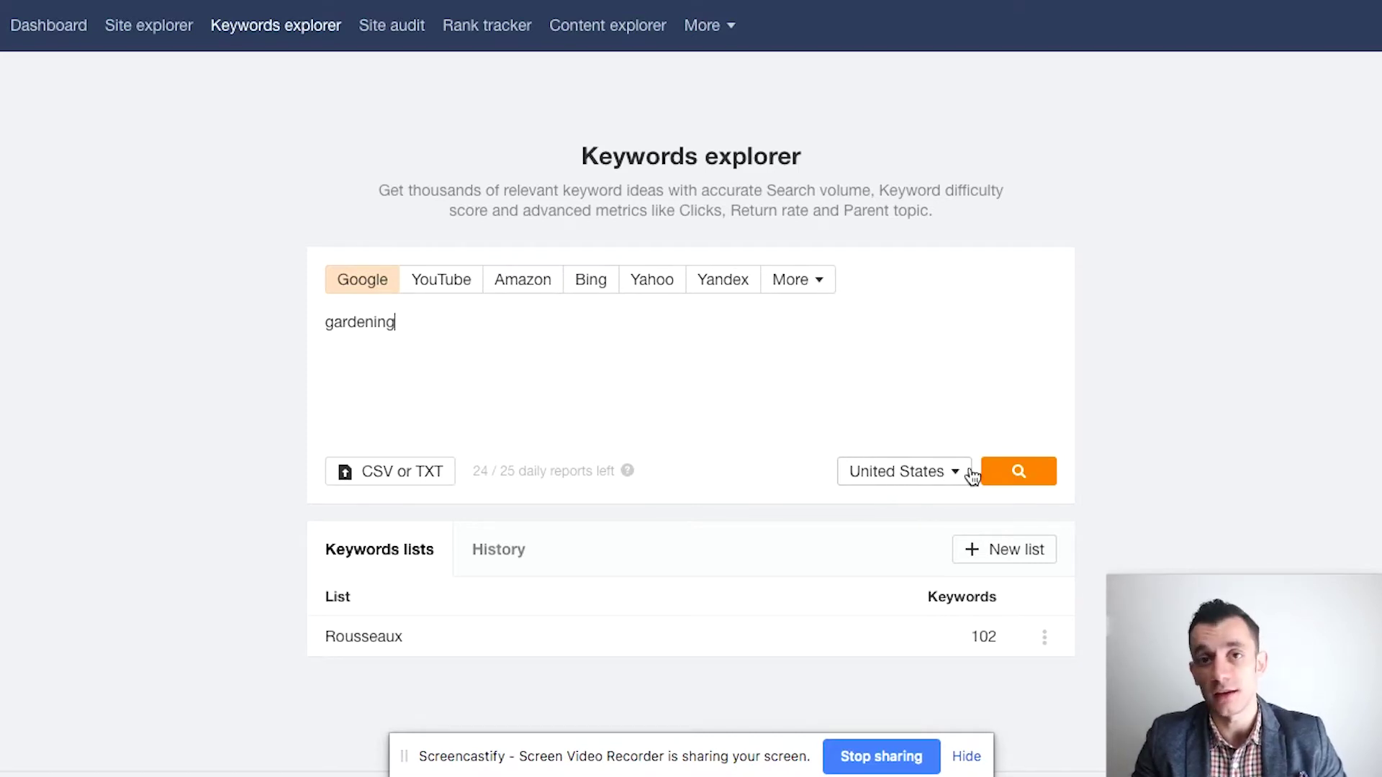
- Run the Keywords Explorer search for "gardening" with United States selected
{"action": "left_click", "coordinate": [1016, 476]}
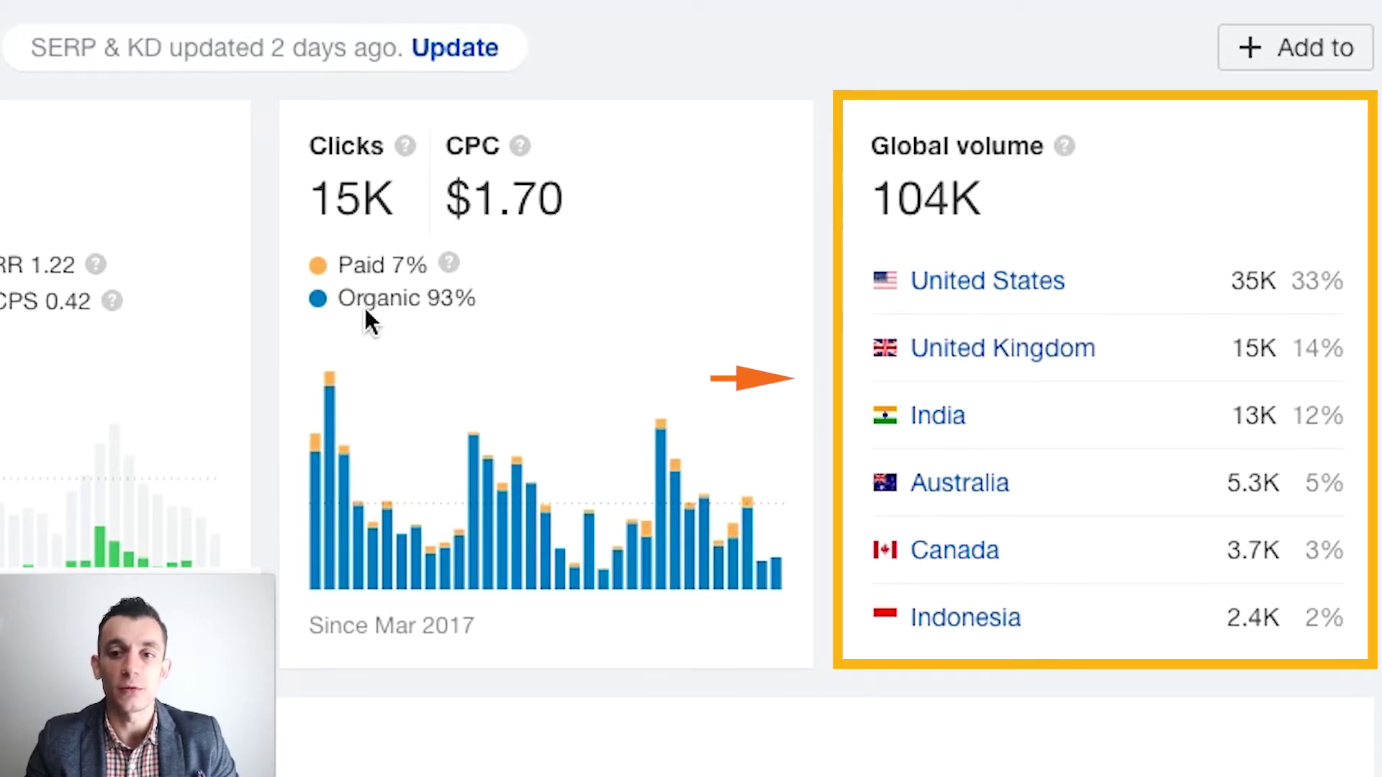
- Scroll through the gardening Overview metrics: difficulty 60, 35K US volume, 104K global volume
{"action": "scroll", "coordinate": [1009, 547], "scroll_direction": "down", "scroll_amount": 1}
{"action": "scroll", "coordinate": [1008, 546], "scroll_direction": "down", "scroll_amount": 4}
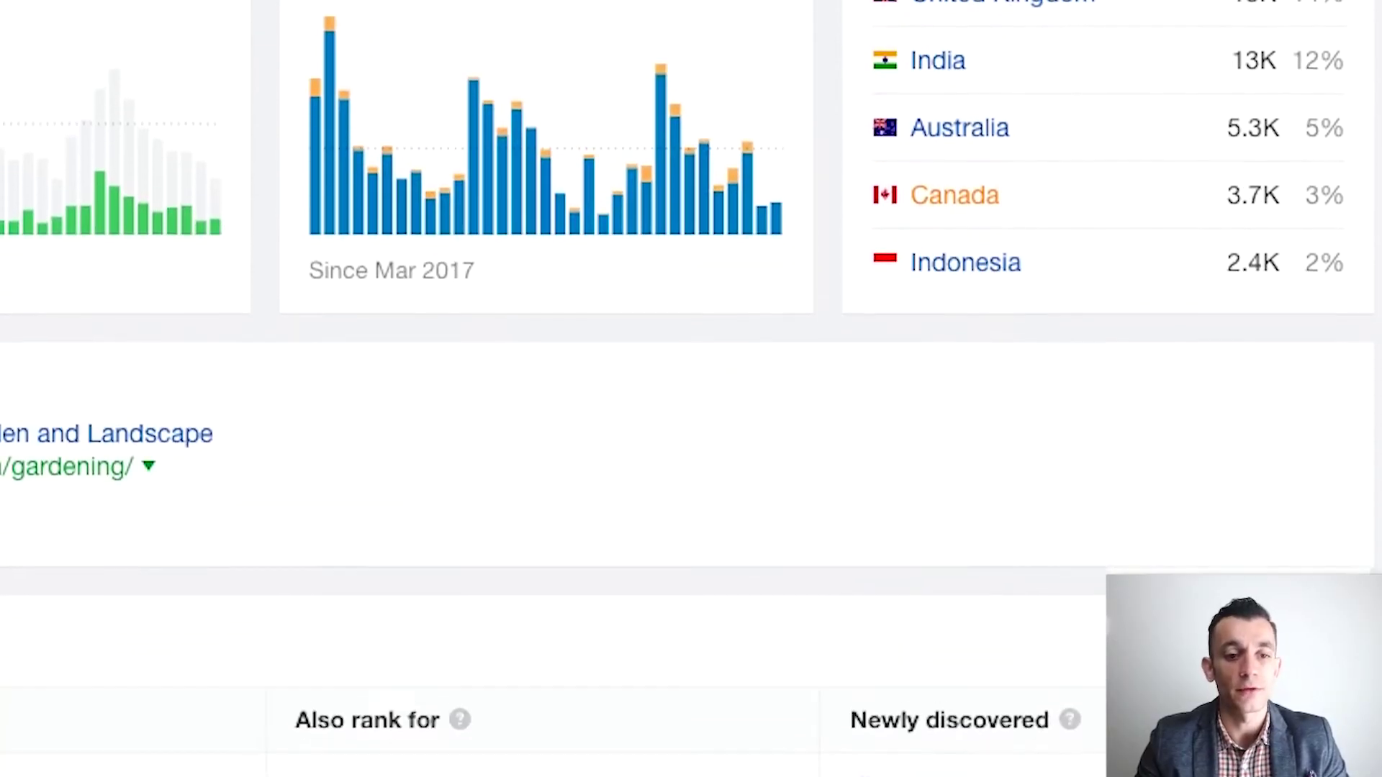
{"action": "scroll", "coordinate": [1009, 547], "scroll_direction": "up", "scroll_amount": 3}
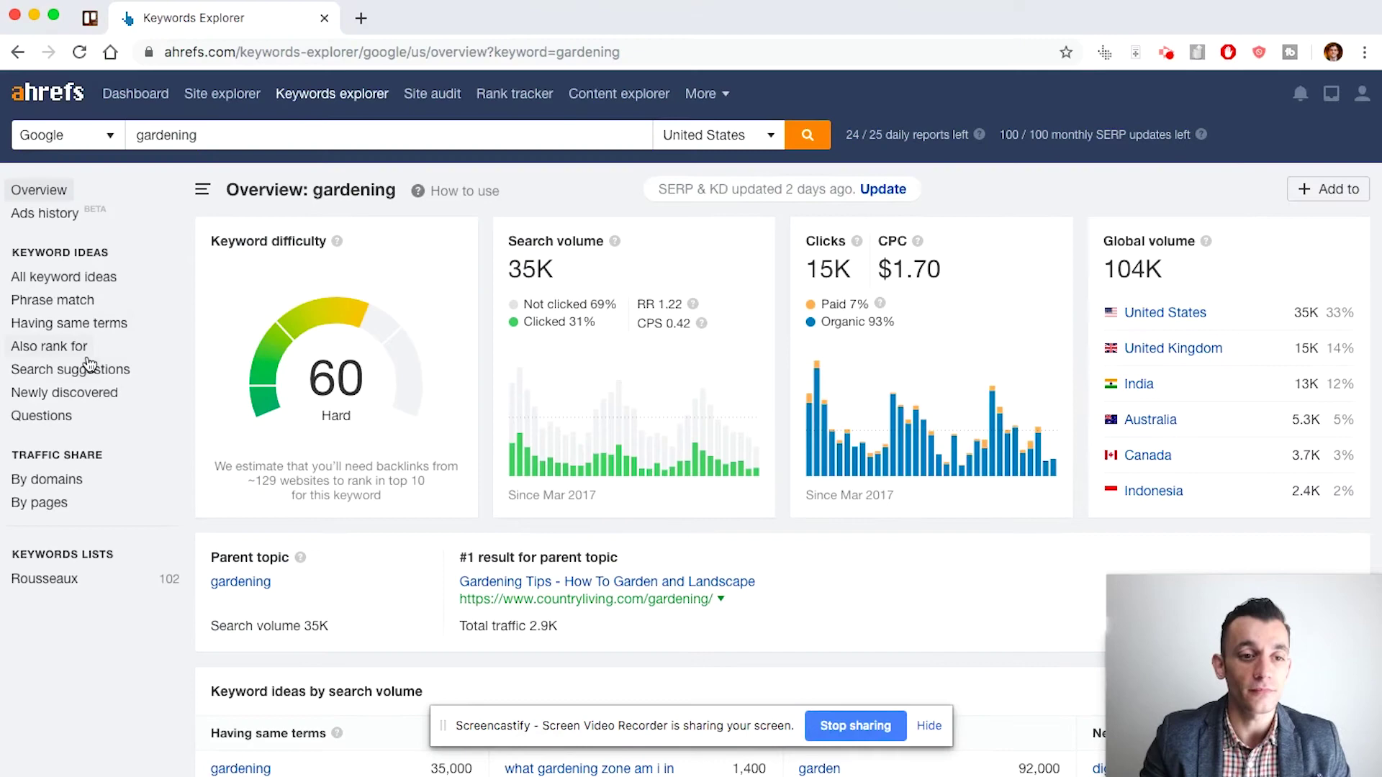
- Show the 173,733 "Having same terms" keyword ideas for gardening and scroll through them
{"action": "left_click", "coordinate": [91, 326]}
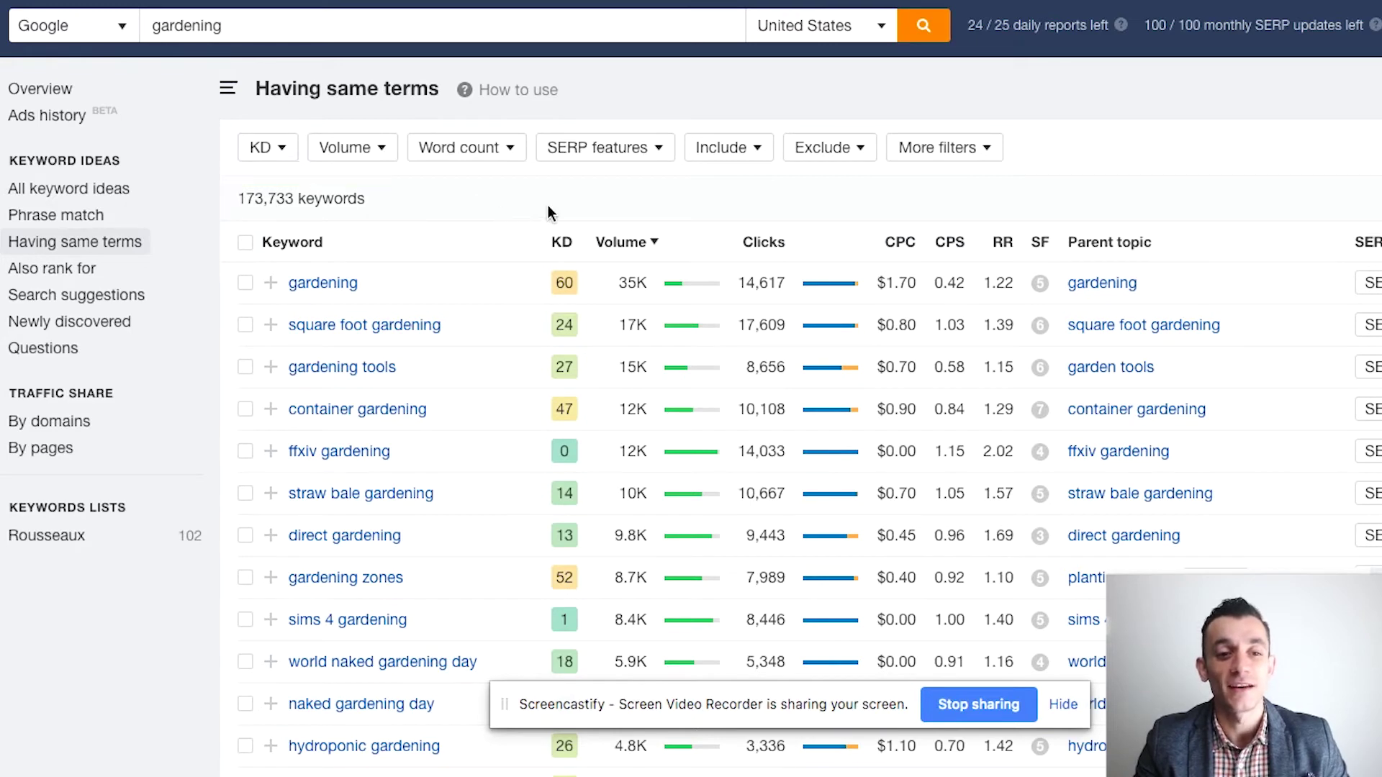
{"action": "scroll", "coordinate": [606, 207], "scroll_direction": "down", "scroll_amount": 4}
{"action": "scroll", "coordinate": [606, 206], "scroll_direction": "down", "scroll_amount": 3}
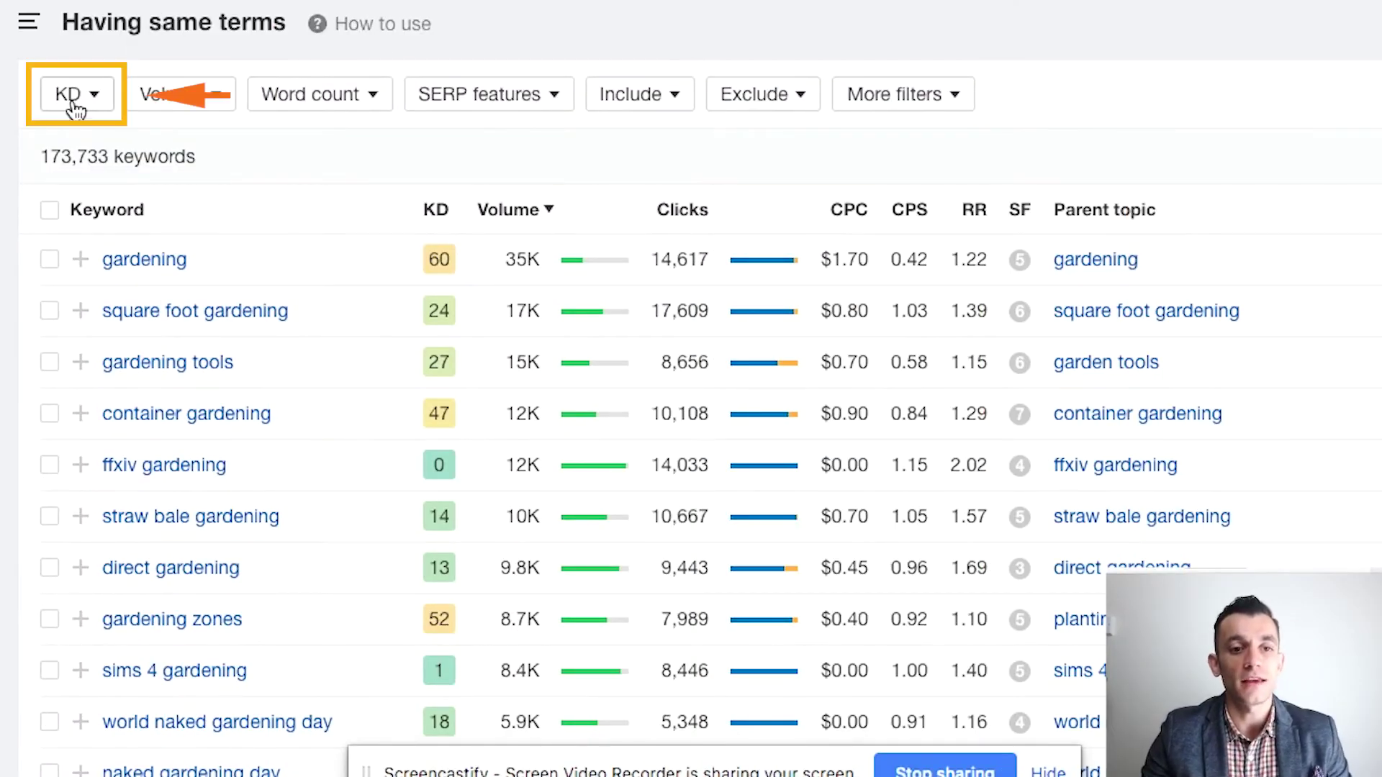
- Apply a KD filter with maximum 10, leaving 4,440 gardening keywords
{"action": "left_click", "coordinate": [72, 105]}
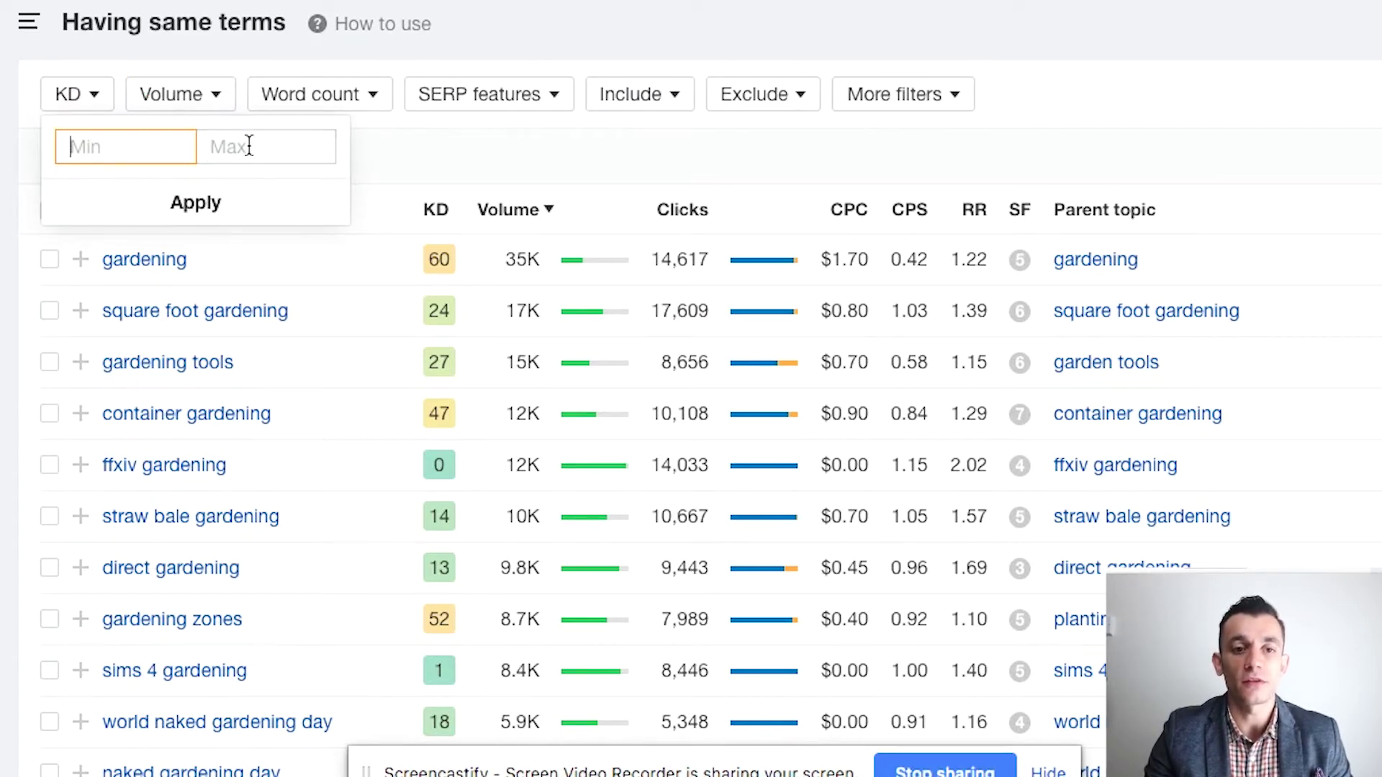
{"action": "left_click", "coordinate": [271, 145]}
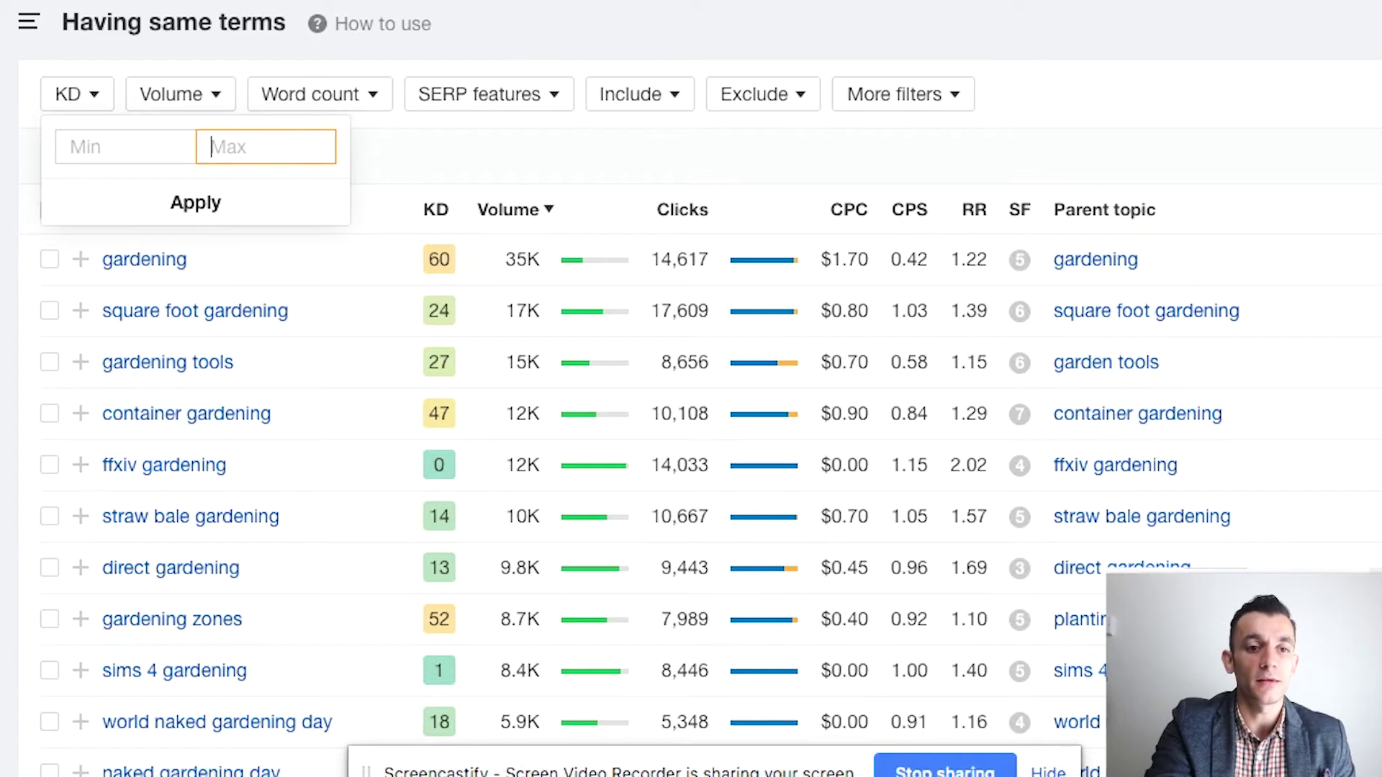
{"action": "type", "text": "10"}
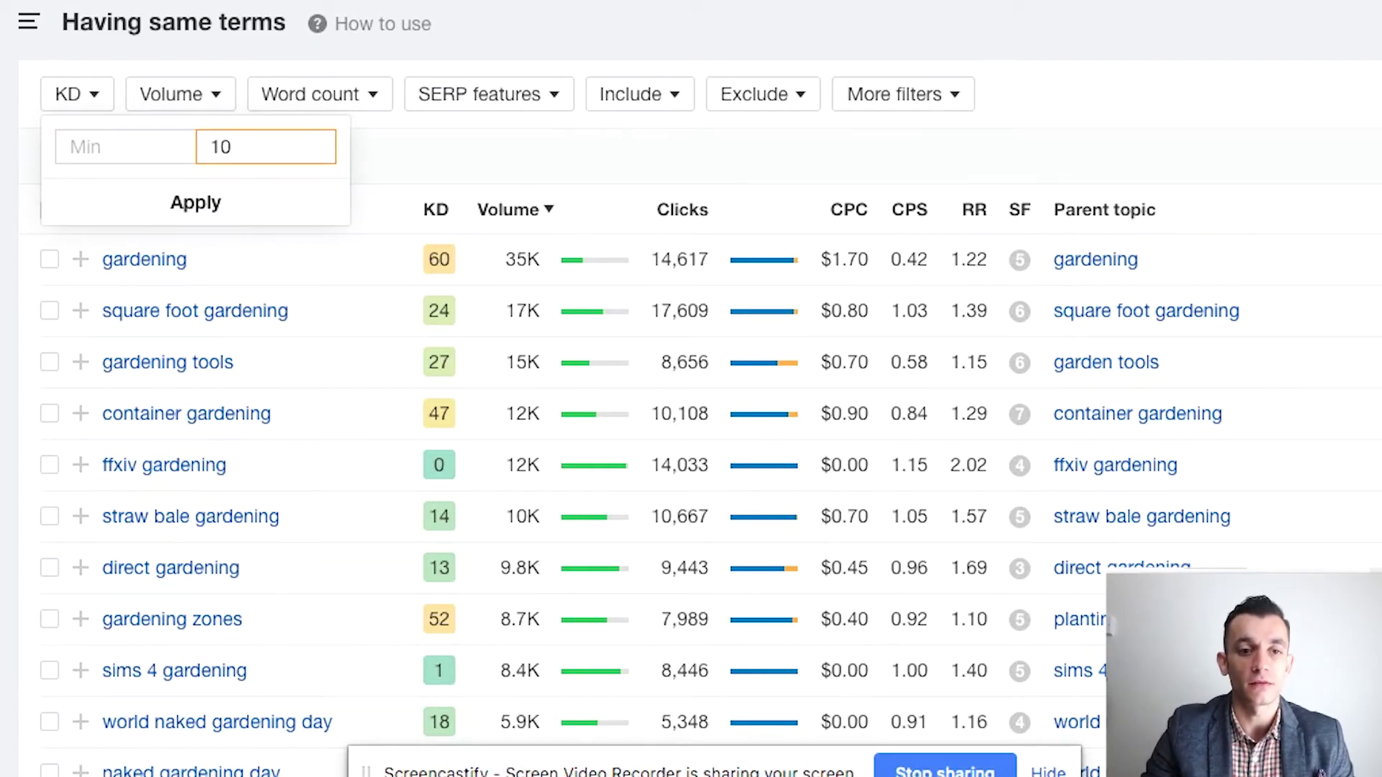
{"action": "left_click", "coordinate": [226, 205]}
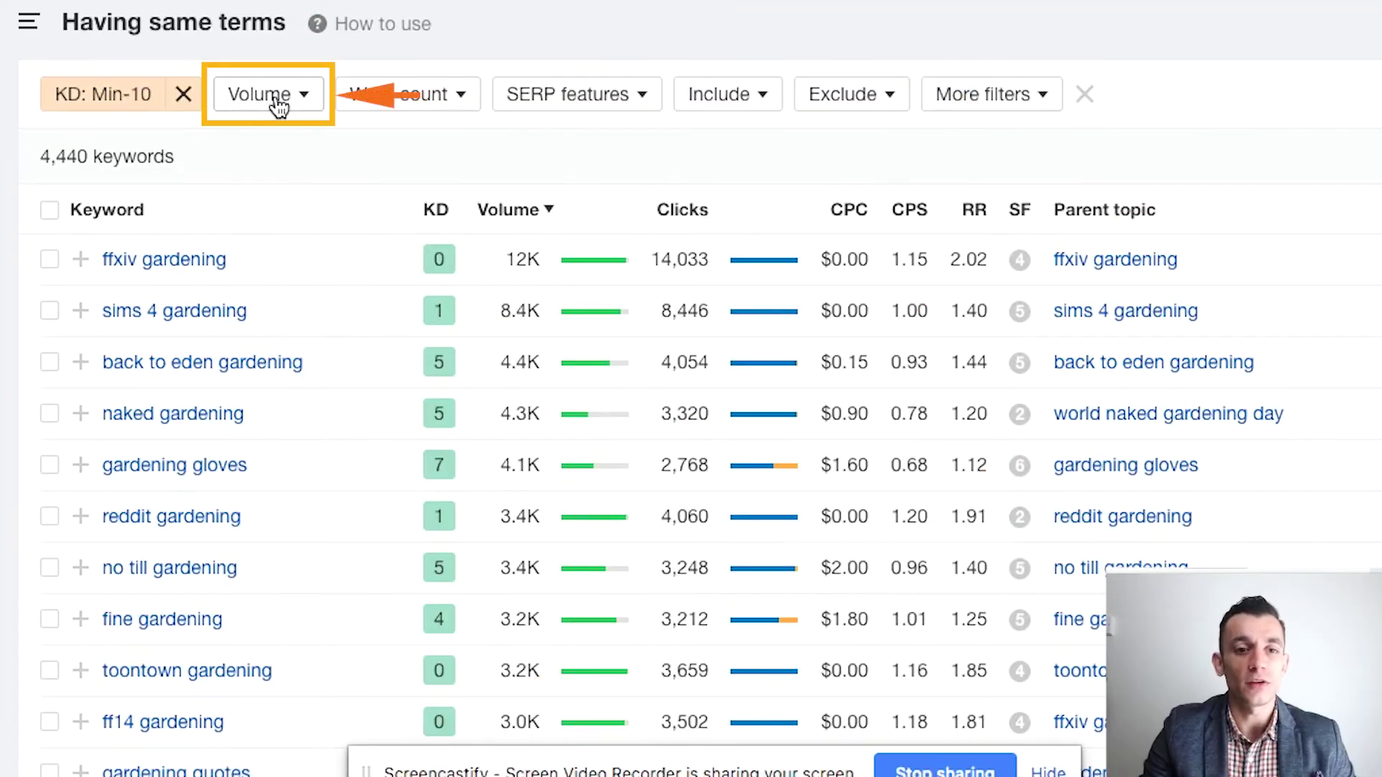
- Apply a Volume filter with minimum 100, cutting the list to 859 keywords
{"action": "left_click", "coordinate": [278, 104]}
{"action": "left_click", "coordinate": [396, 146]}
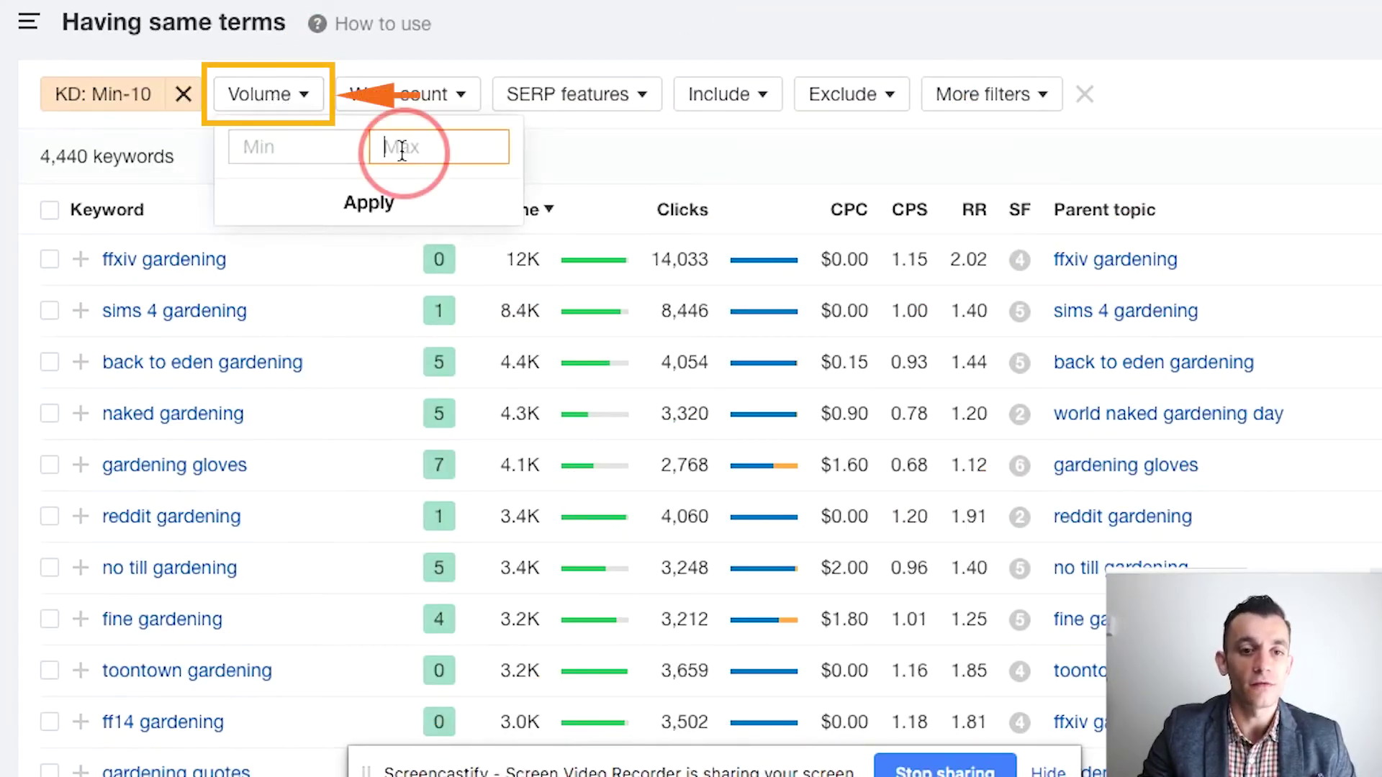
{"action": "left_click", "coordinate": [308, 155]}
{"action": "type", "text": "1"}
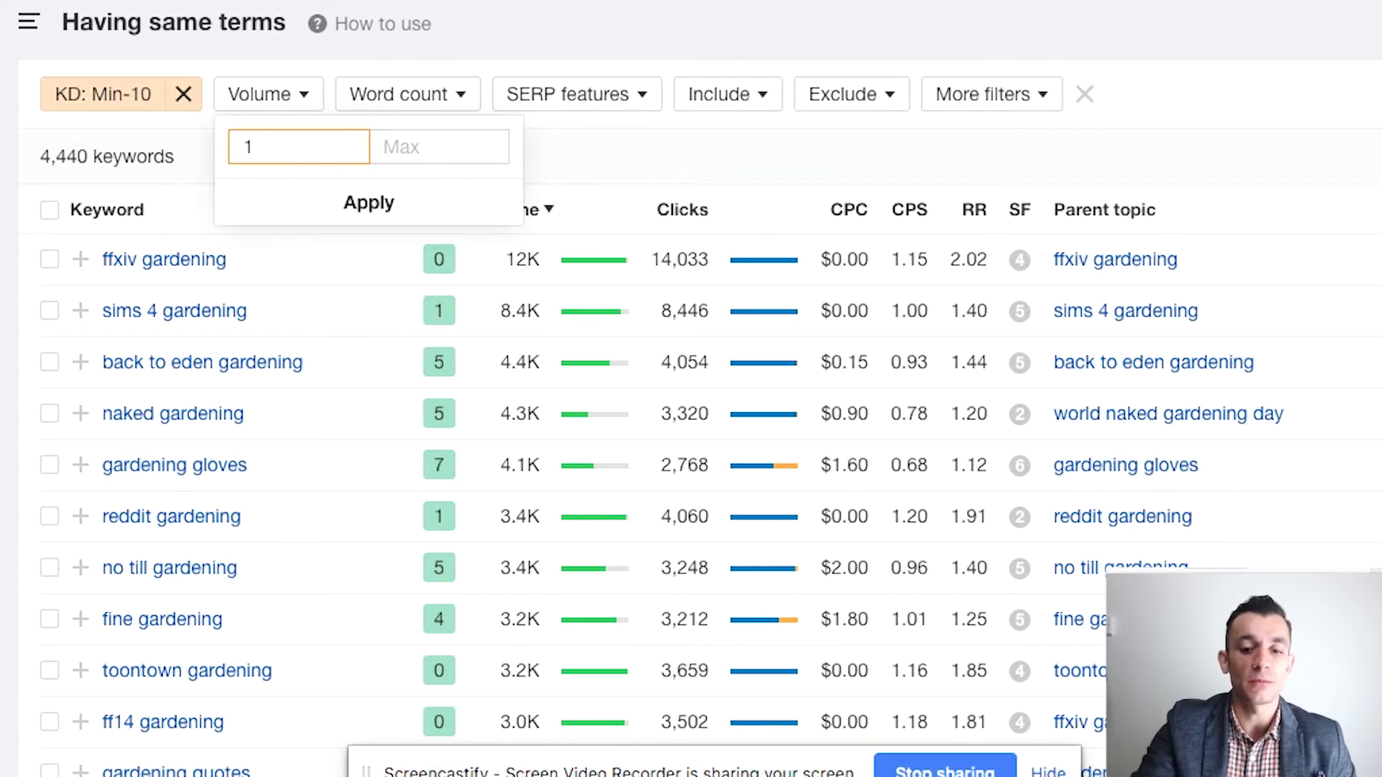
{"action": "type", "text": "00"}
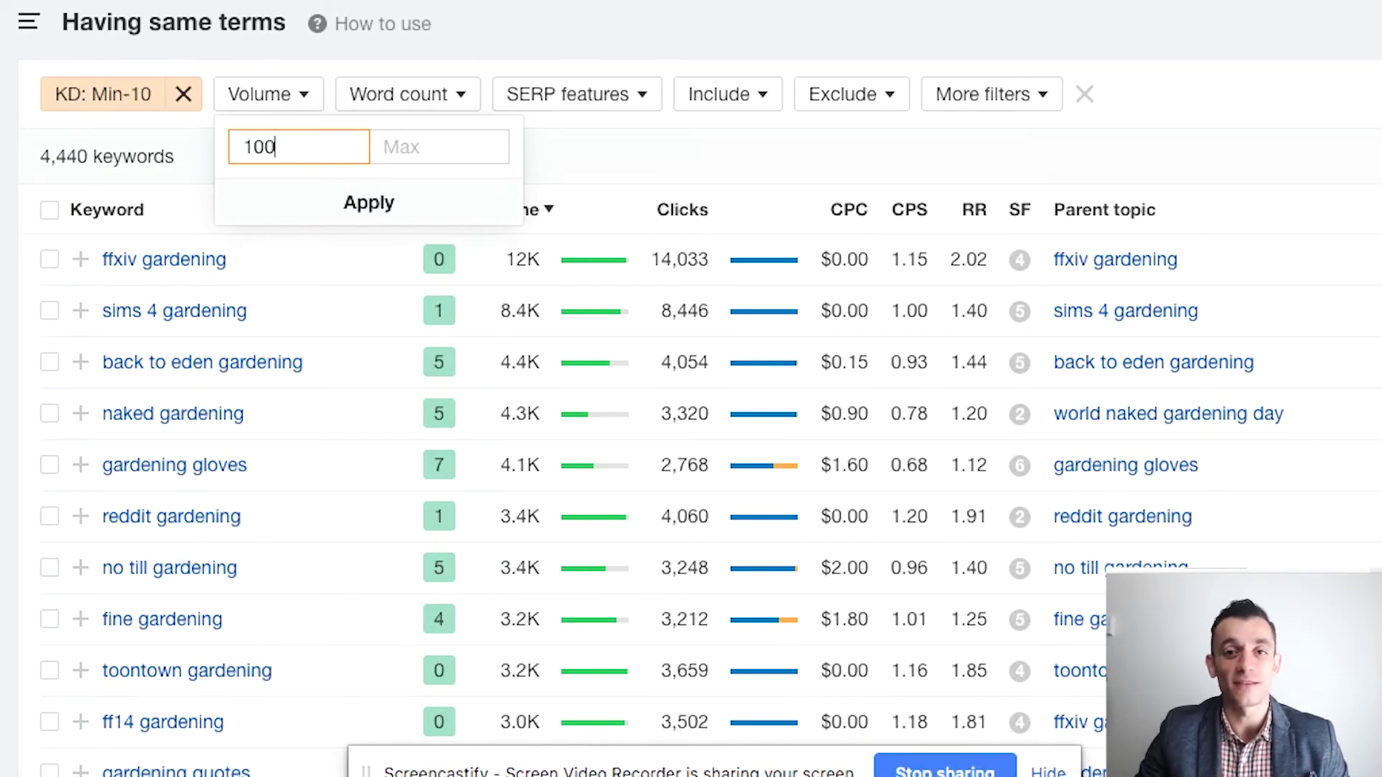
{"action": "left_click", "coordinate": [321, 214]}
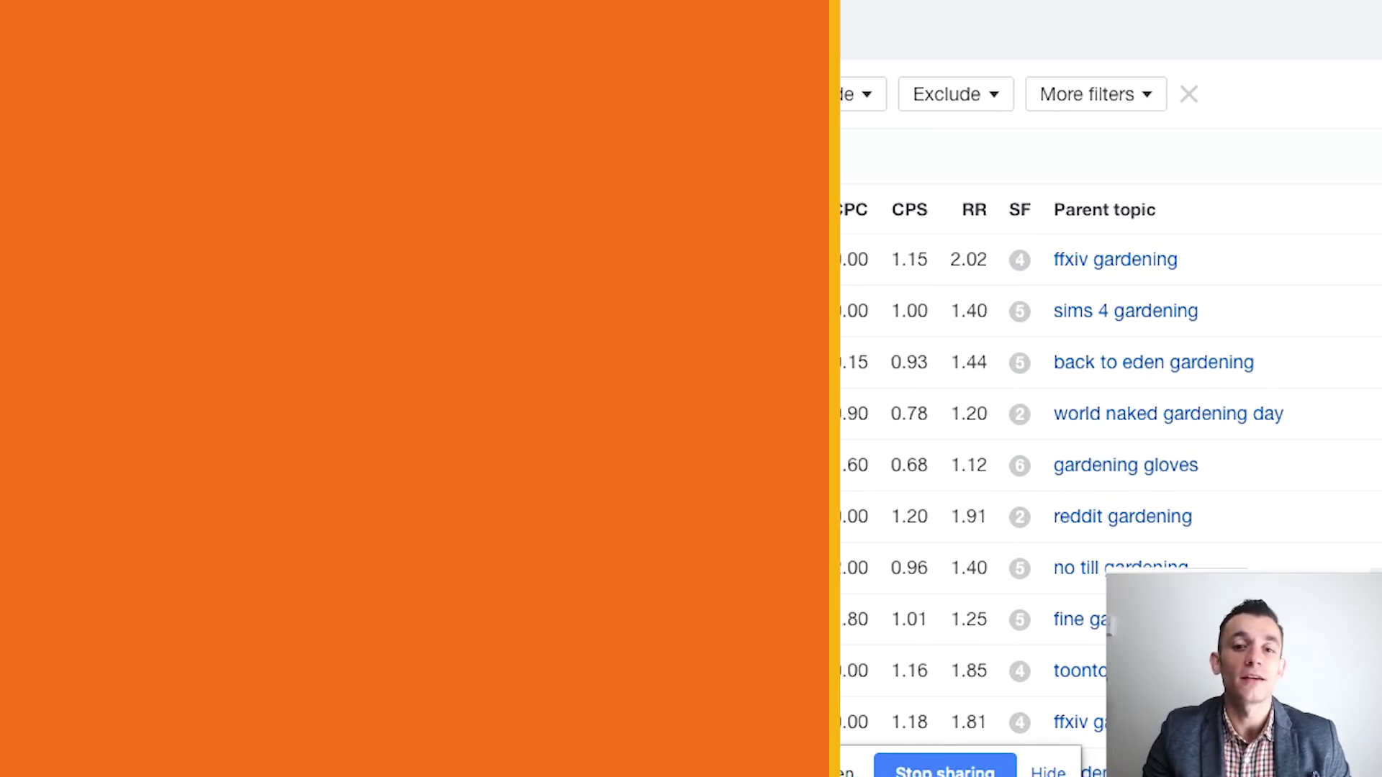
{"action": "scroll", "coordinate": [352, 400], "scroll_direction": "down", "scroll_amount": 1}
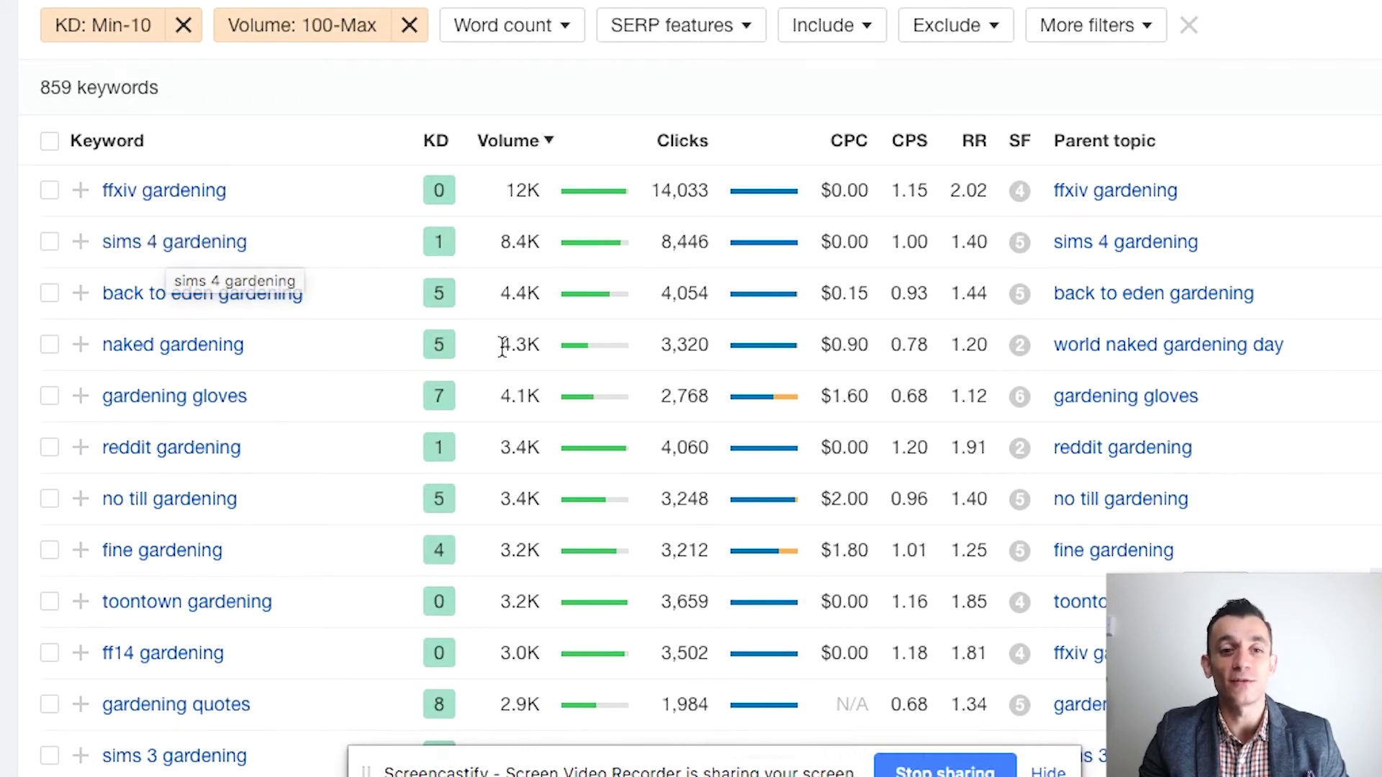
{"action": "scroll", "coordinate": [412, 409], "scroll_direction": "down", "scroll_amount": 2}
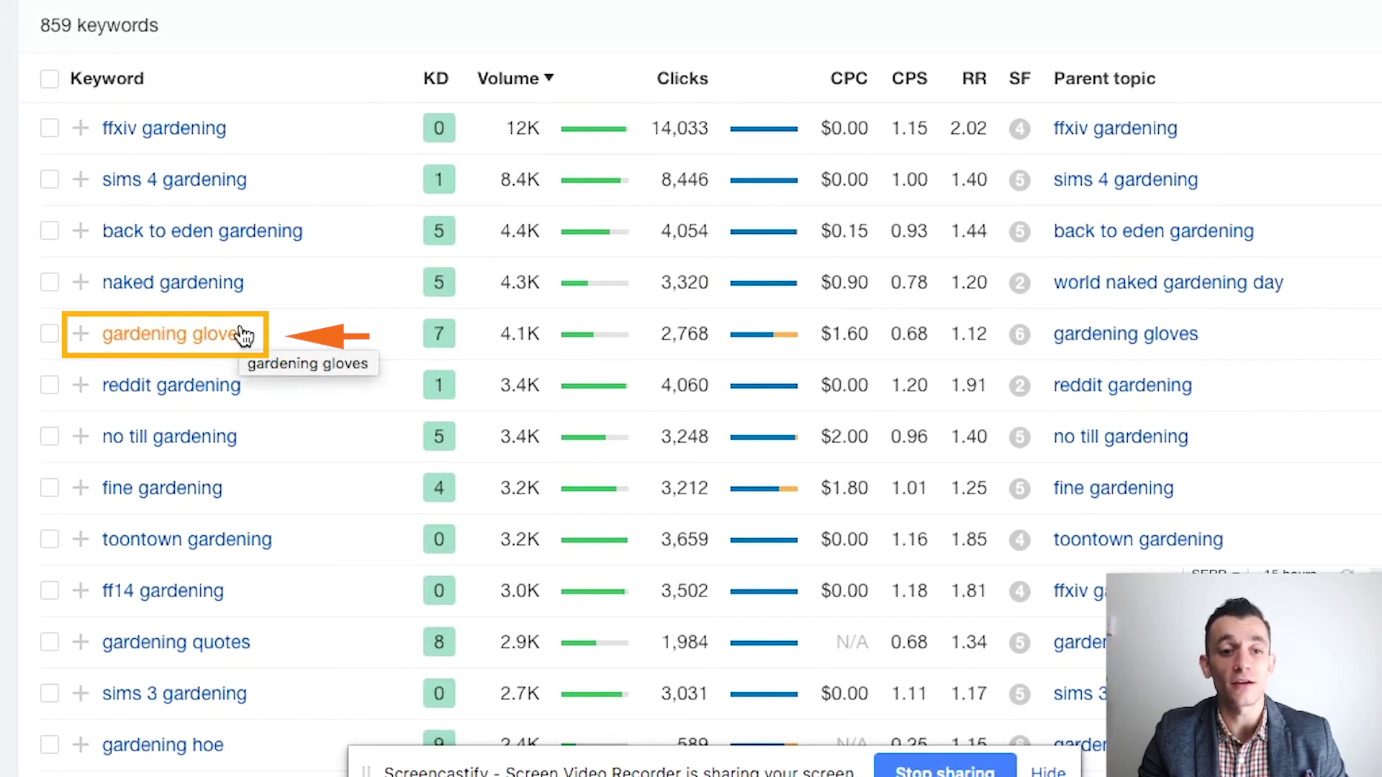
{"action": "scroll", "coordinate": [231, 357], "scroll_direction": "down", "scroll_amount": 3}
{"action": "scroll", "coordinate": [230, 351], "scroll_direction": "down", "scroll_amount": 2}
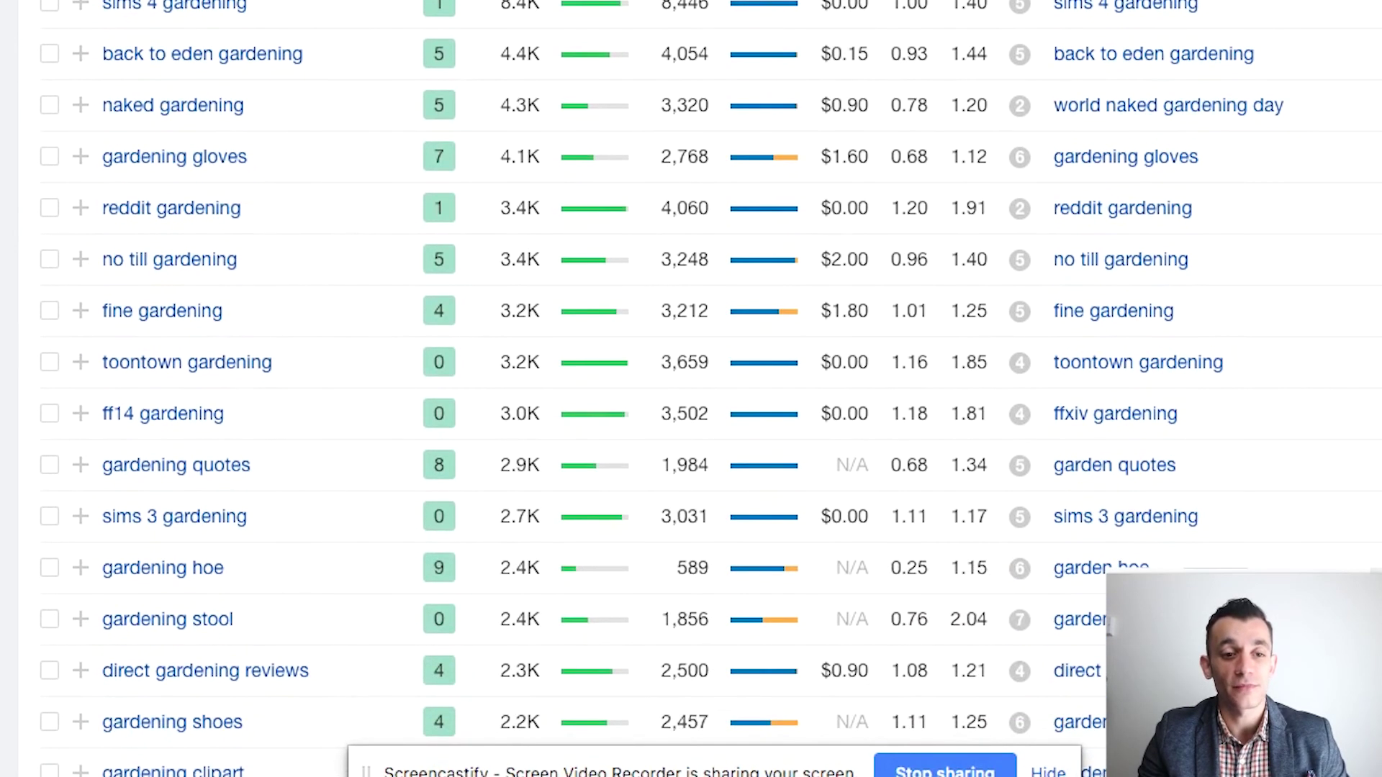
{"action": "scroll", "coordinate": [229, 351], "scroll_direction": "down", "scroll_amount": 4}
{"action": "scroll", "coordinate": [229, 350], "scroll_direction": "down", "scroll_amount": 2}
{"action": "scroll", "coordinate": [186, 403], "scroll_direction": "down", "scroll_amount": 3}
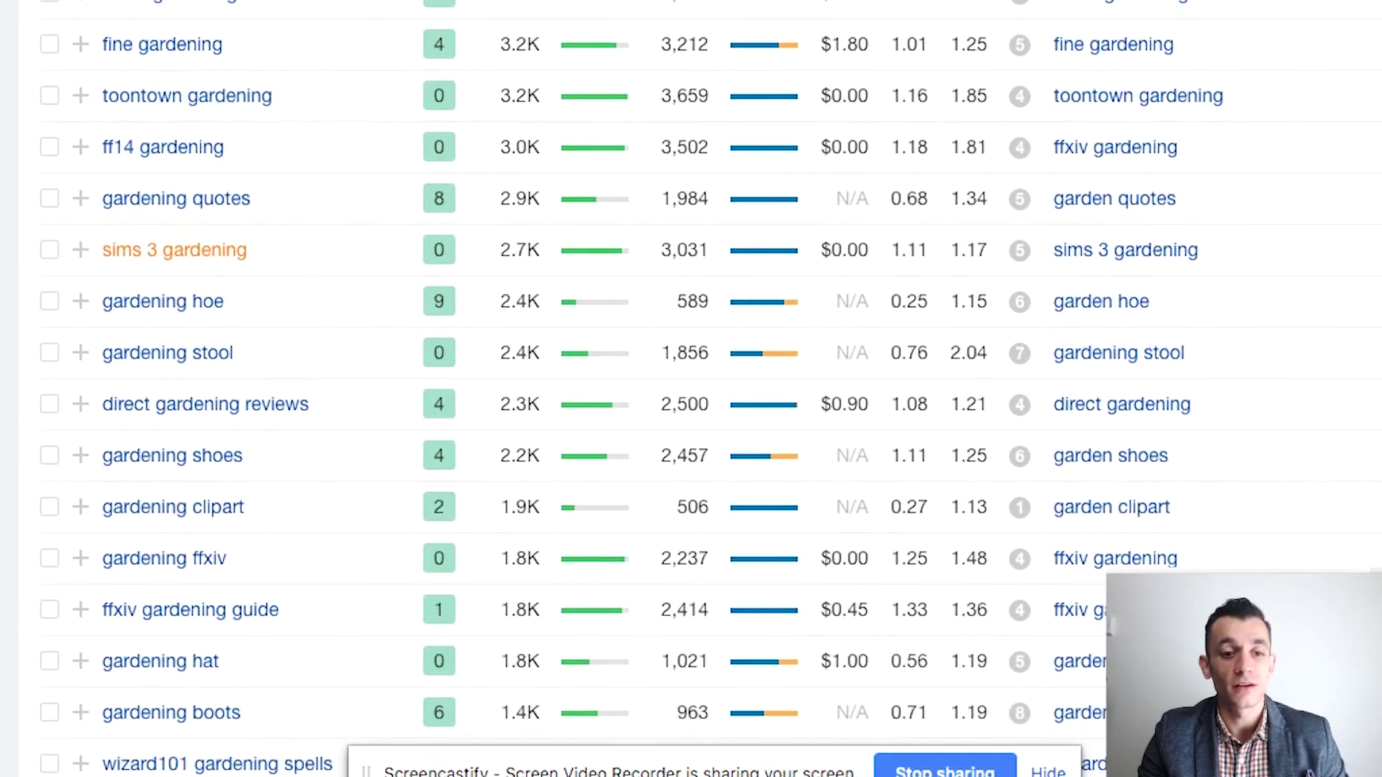
{"action": "scroll", "coordinate": [186, 403], "scroll_direction": "down", "scroll_amount": 2}
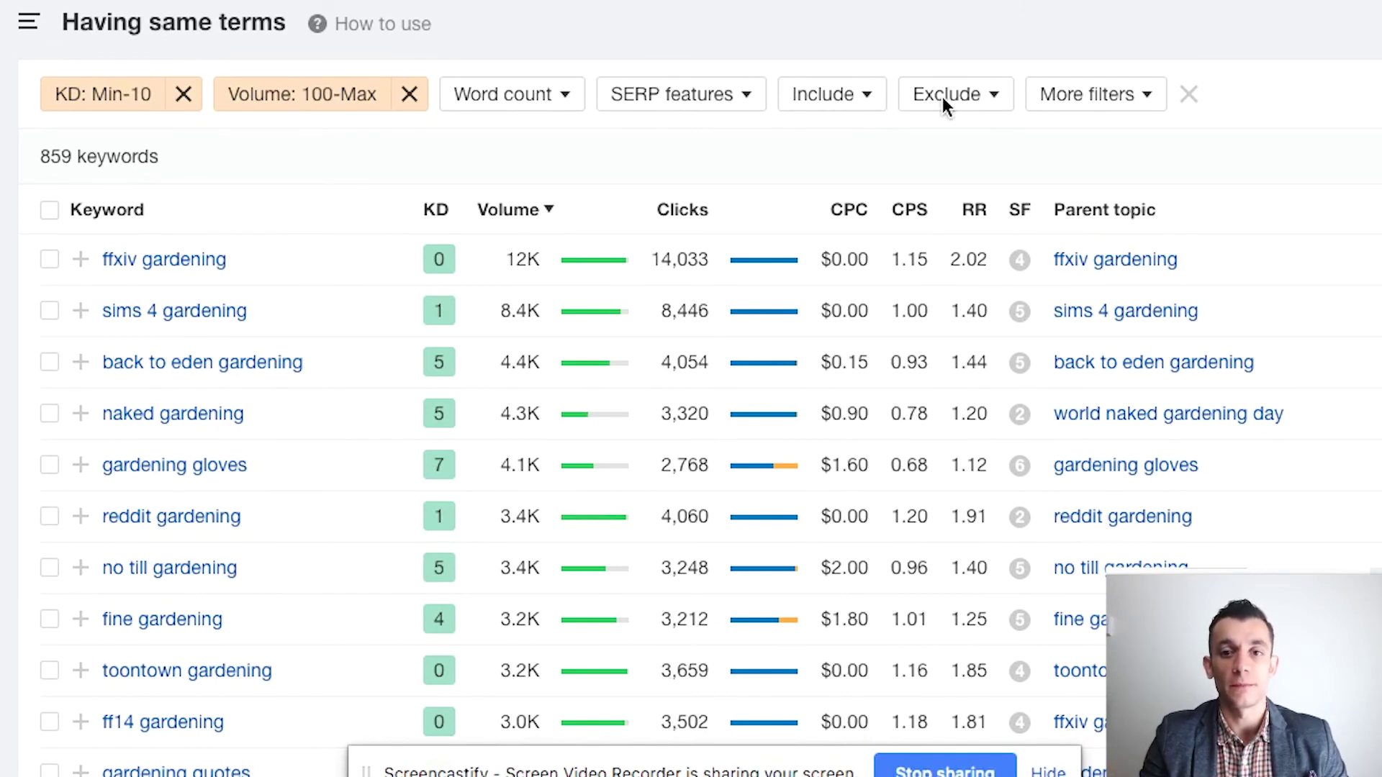
- Add an Include filter for the word "best", leaving 17 keywords led by "best gardening books"
{"action": "left_click", "coordinate": [858, 99]}
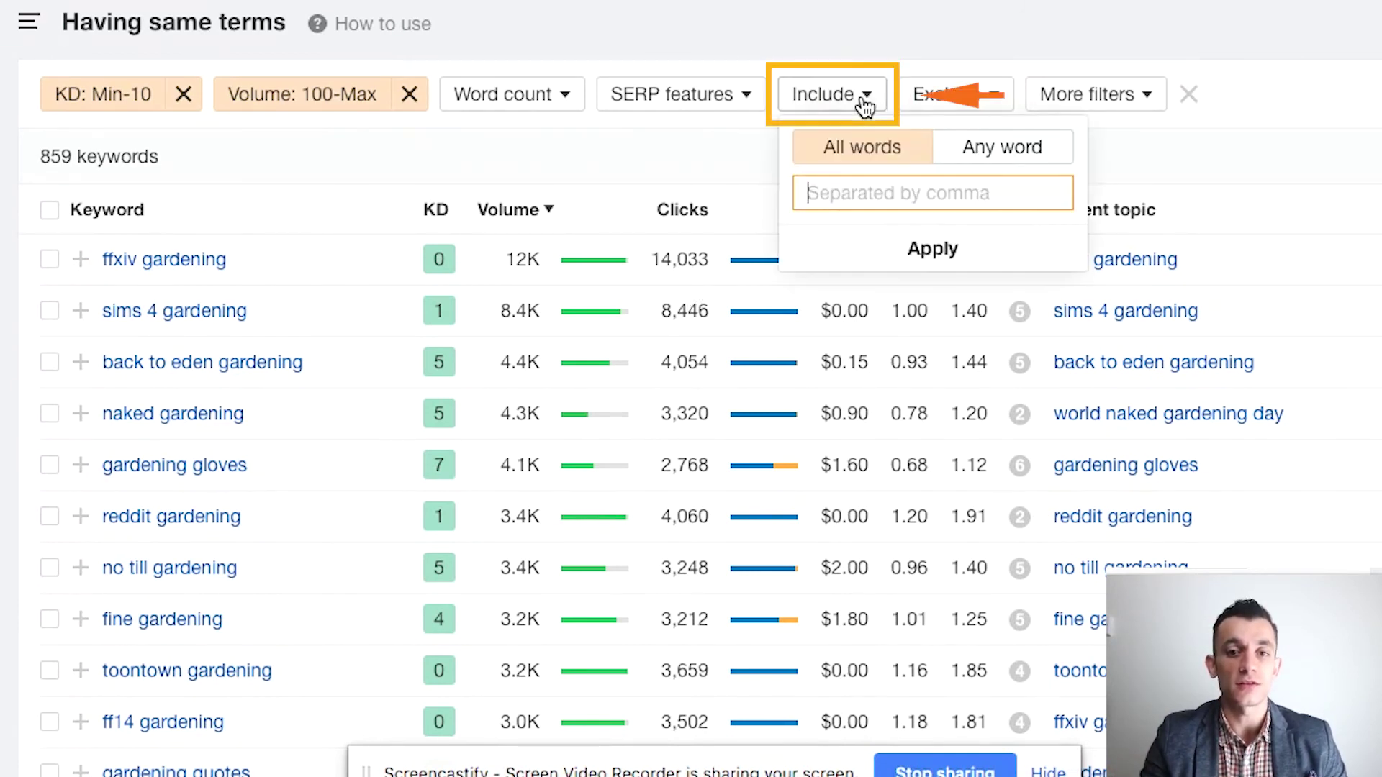
{"action": "type", "text": "bes"}
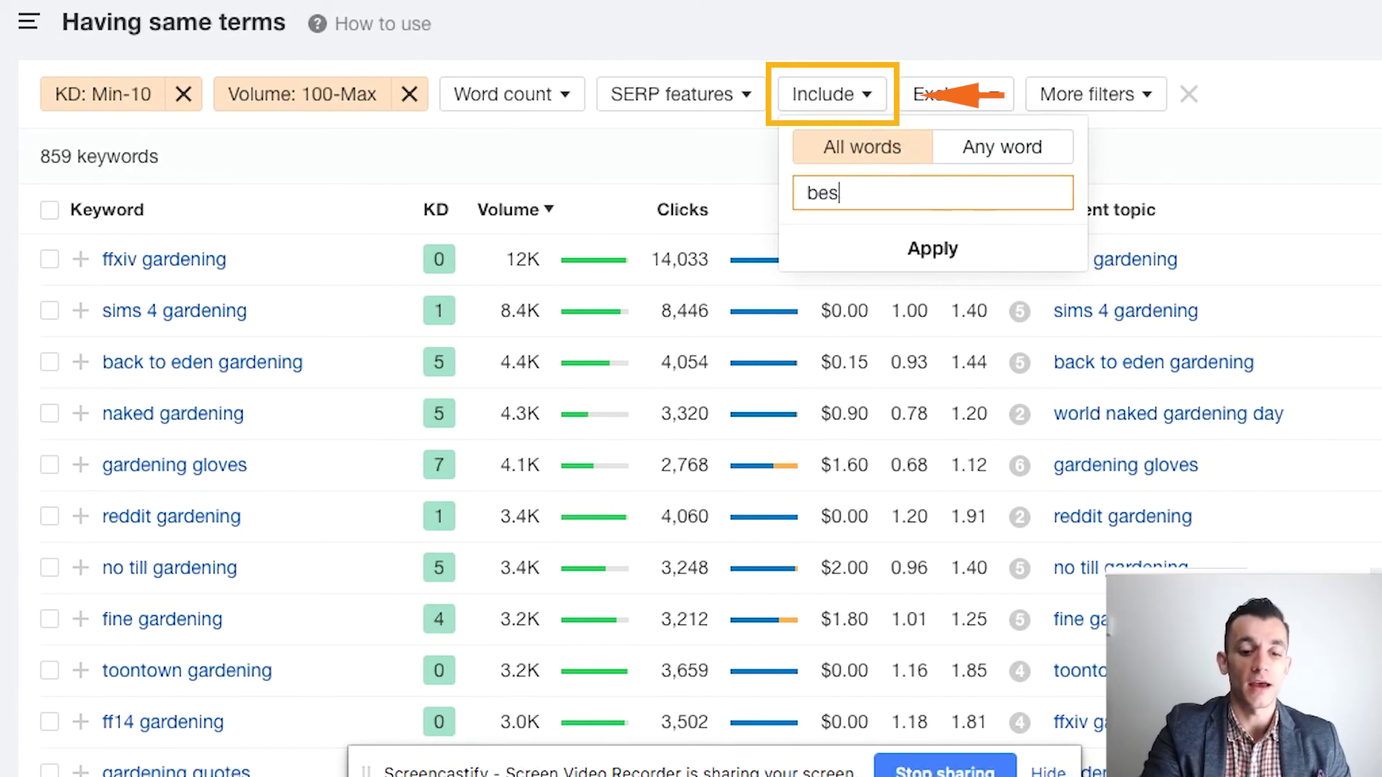
{"action": "type", "text": "t"}
{"action": "left_click", "coordinate": [929, 248]}
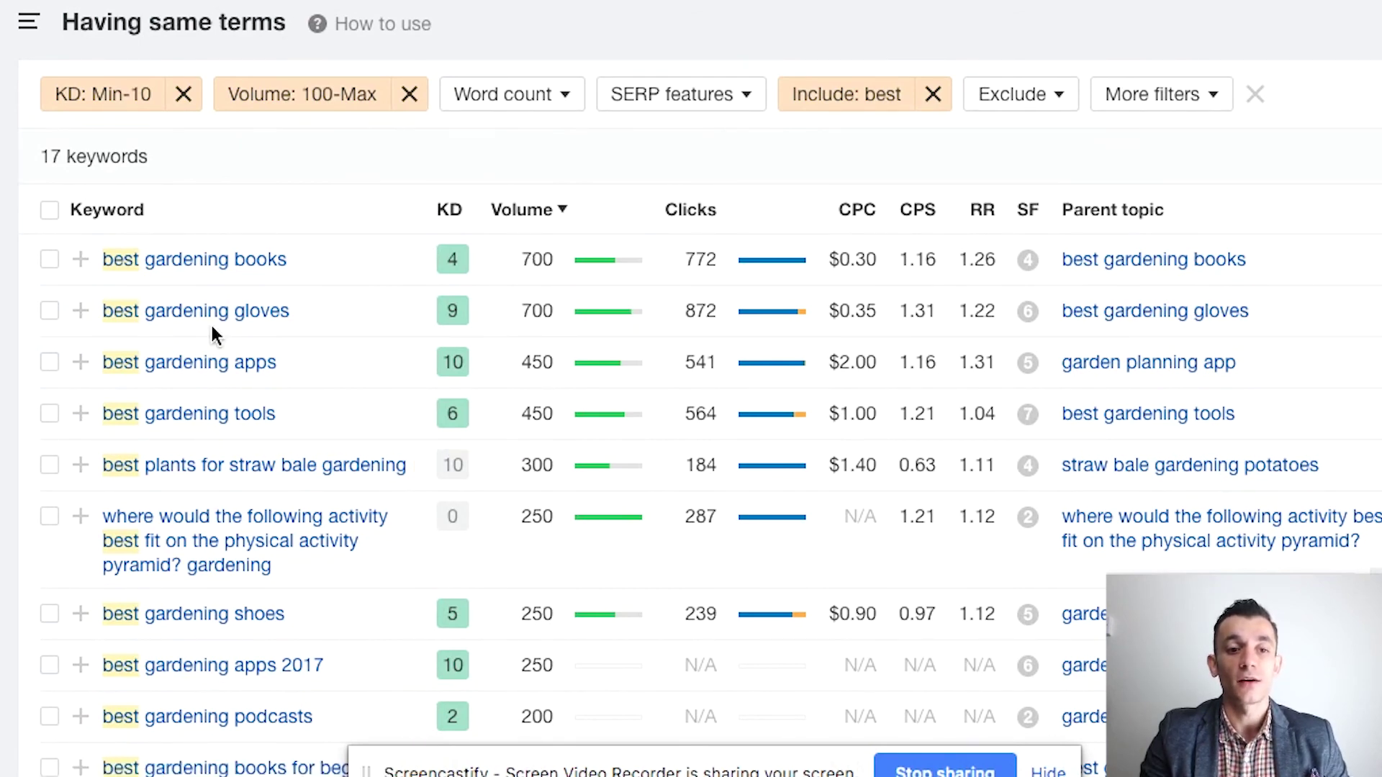
{"action": "scroll", "coordinate": [211, 326], "scroll_direction": "down", "scroll_amount": 2}
{"action": "scroll", "coordinate": [212, 326], "scroll_direction": "down", "scroll_amount": 2}
{"action": "scroll", "coordinate": [690, 389], "scroll_direction": "up", "scroll_amount": 4}
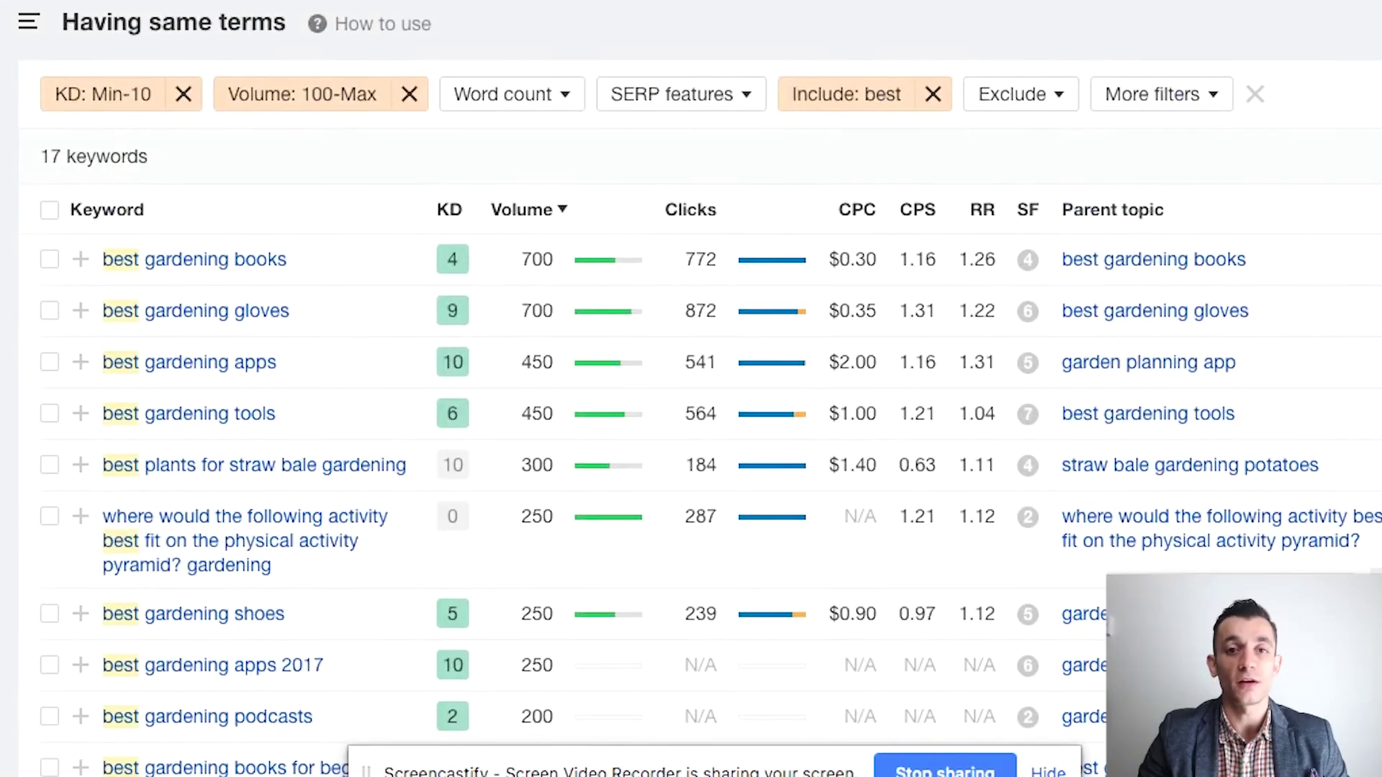